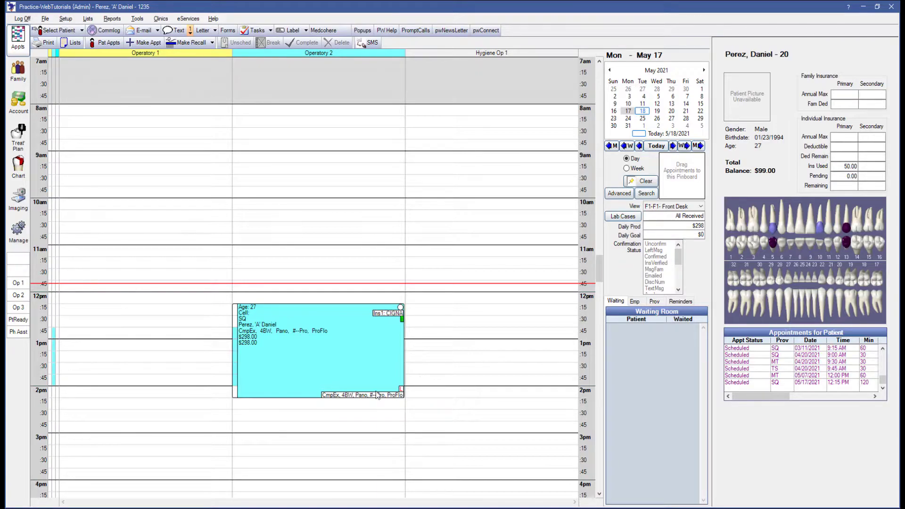
# Flag the 12:15 PM Operatory 2 appointment on May 17 as ASAP and save it
pyautogui.moveTo(372, 358)
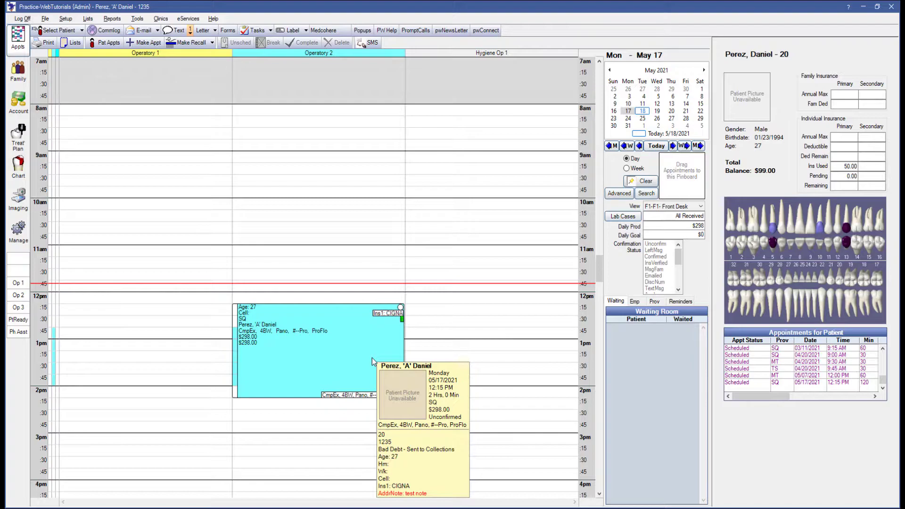
pyautogui.click(374, 362)
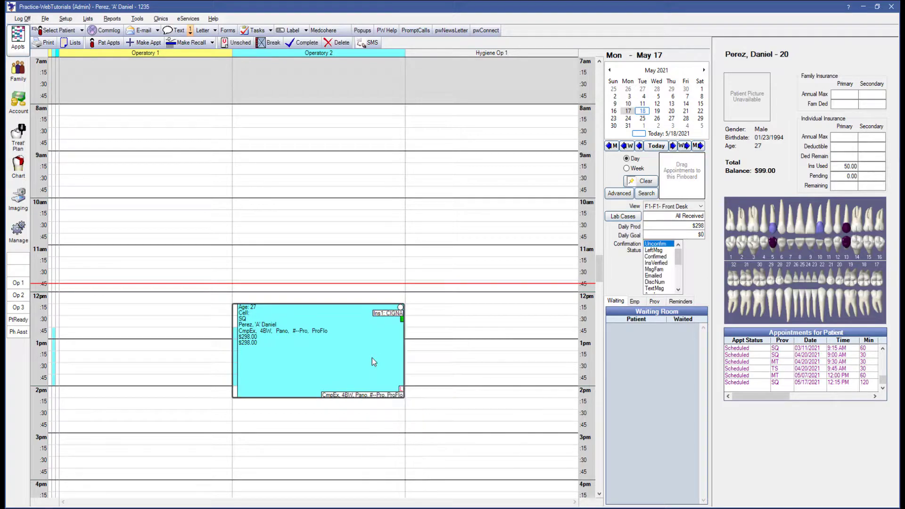
pyautogui.doubleClick(372, 358)
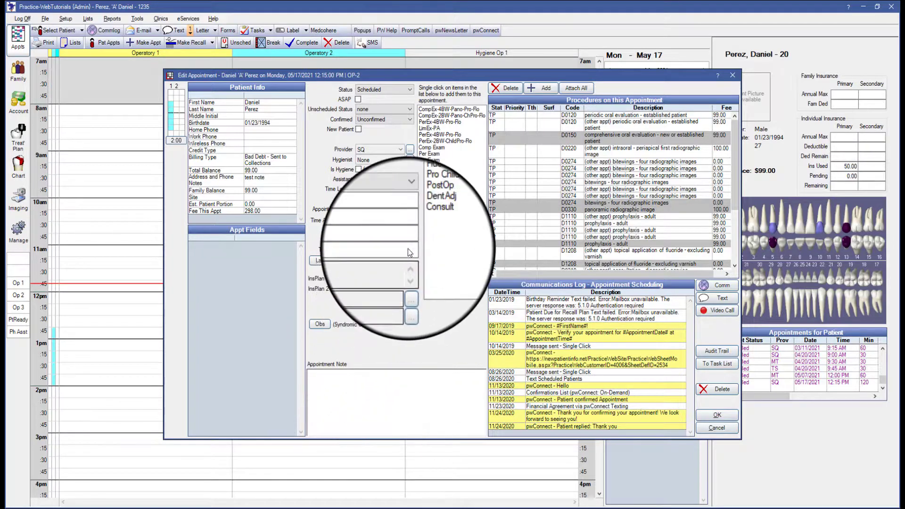
pyautogui.click(358, 100)
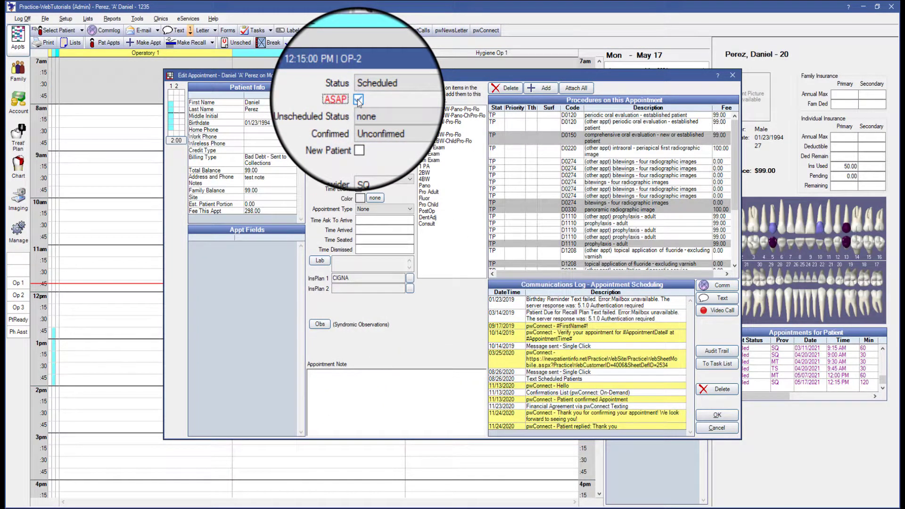
pyautogui.click(716, 416)
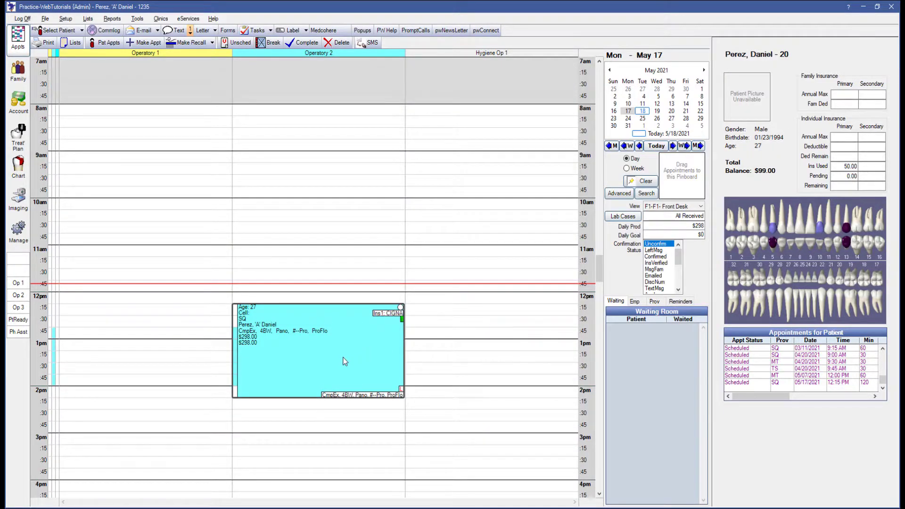
# Set the patient's 4BW recall due 08/15/2020 to Schedule ASAP, then return to Appts
pyautogui.moveTo(351, 358)
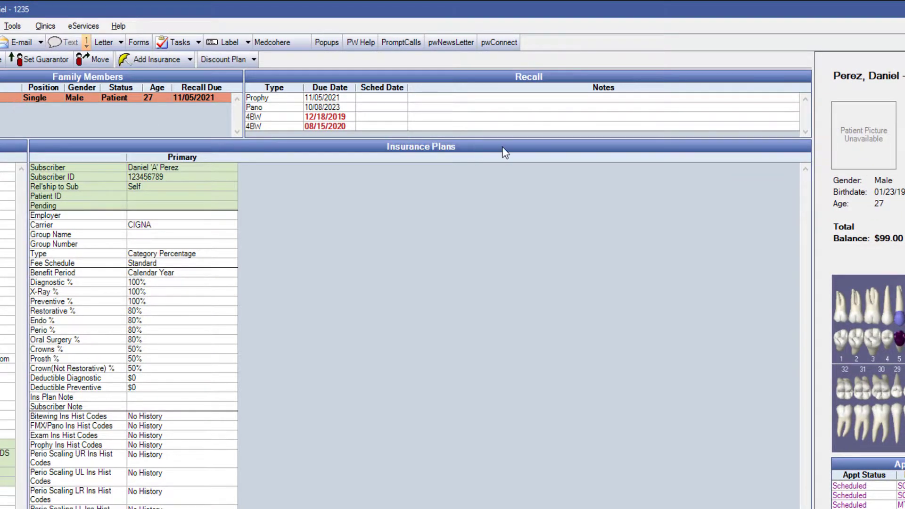
pyautogui.doubleClick(429, 118)
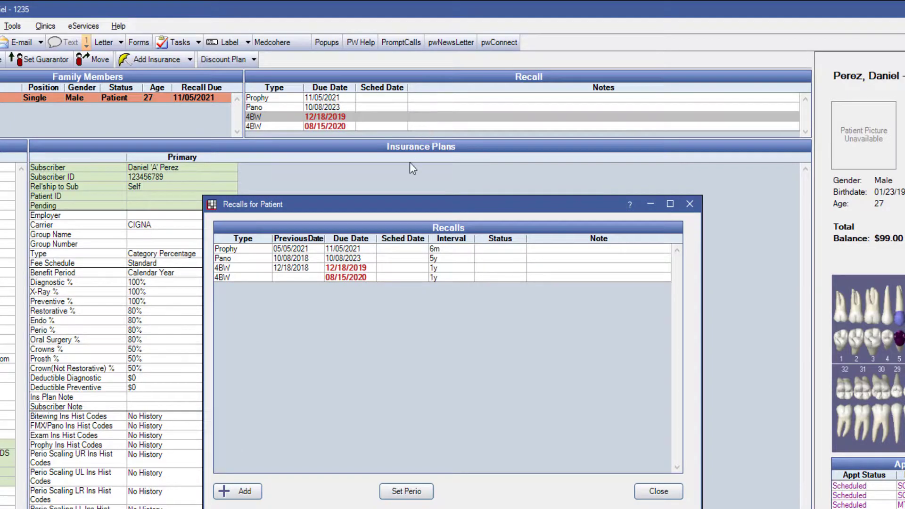
pyautogui.doubleClick(311, 278)
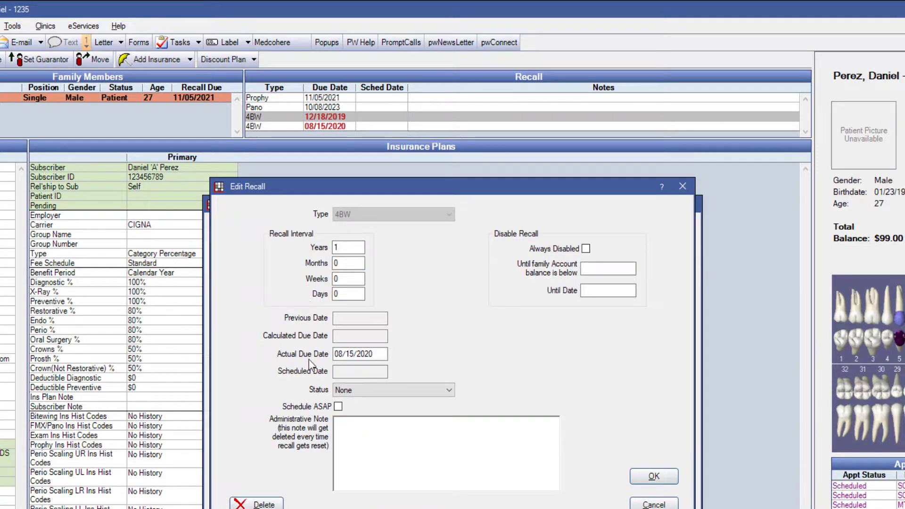
pyautogui.click(335, 409)
pyautogui.click(646, 476)
pyautogui.click(653, 493)
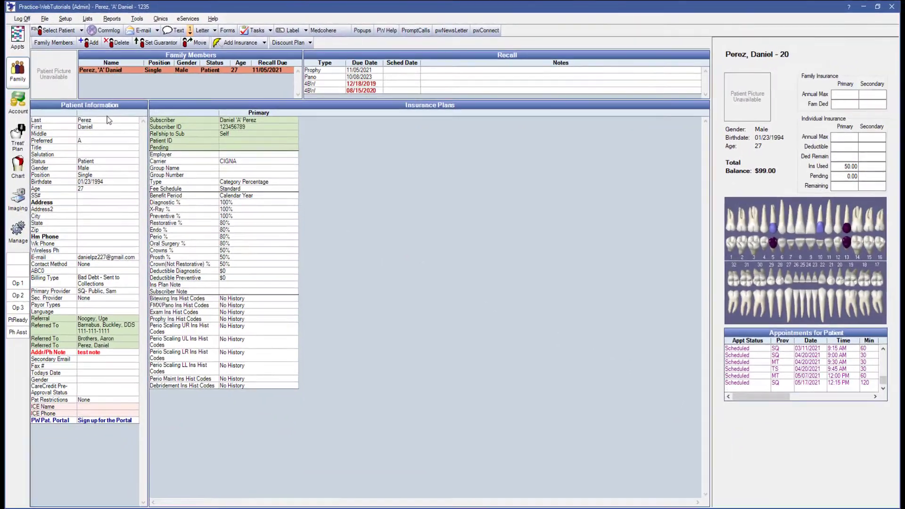
pyautogui.click(18, 40)
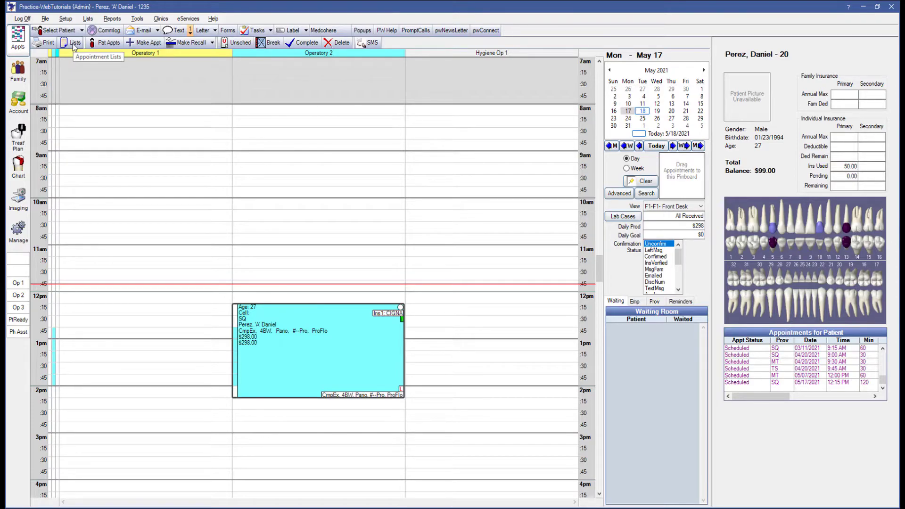
# Open the ASAP List, keeping all providers and all sites in its filters
pyautogui.click(74, 46)
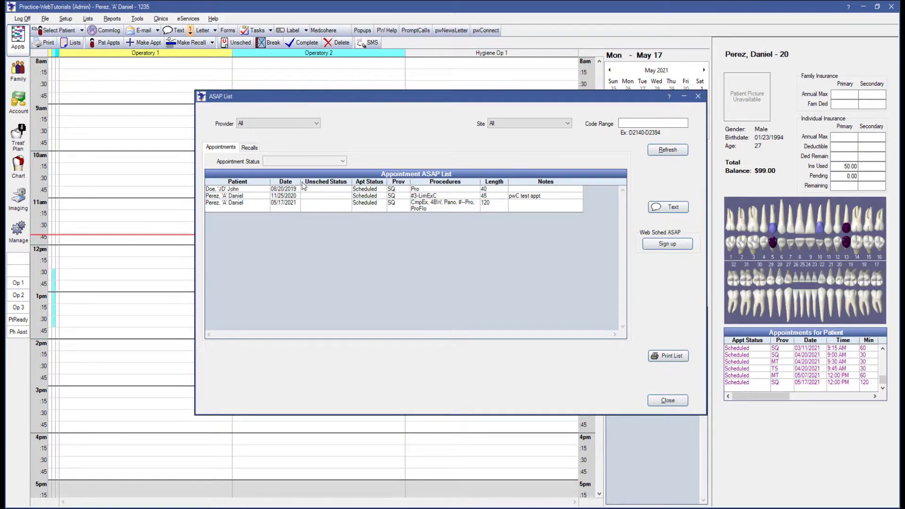
pyautogui.click(317, 124)
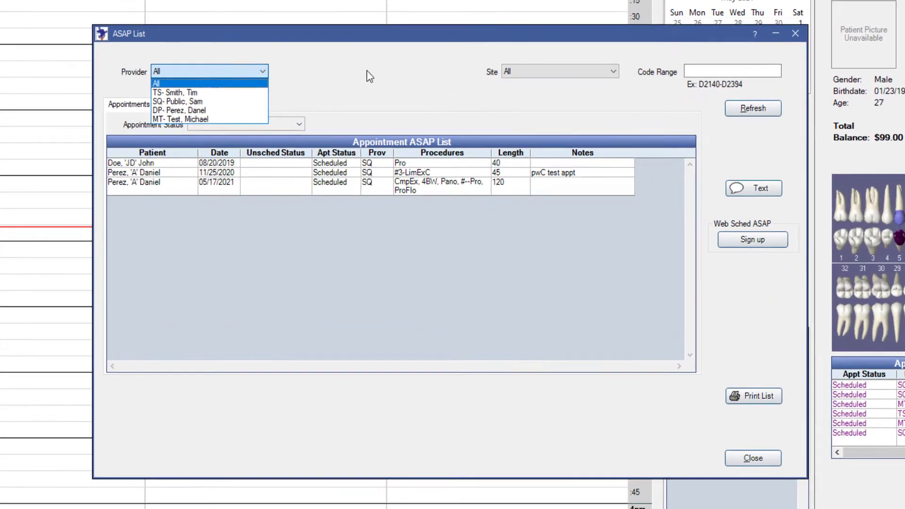
pyautogui.click(391, 123)
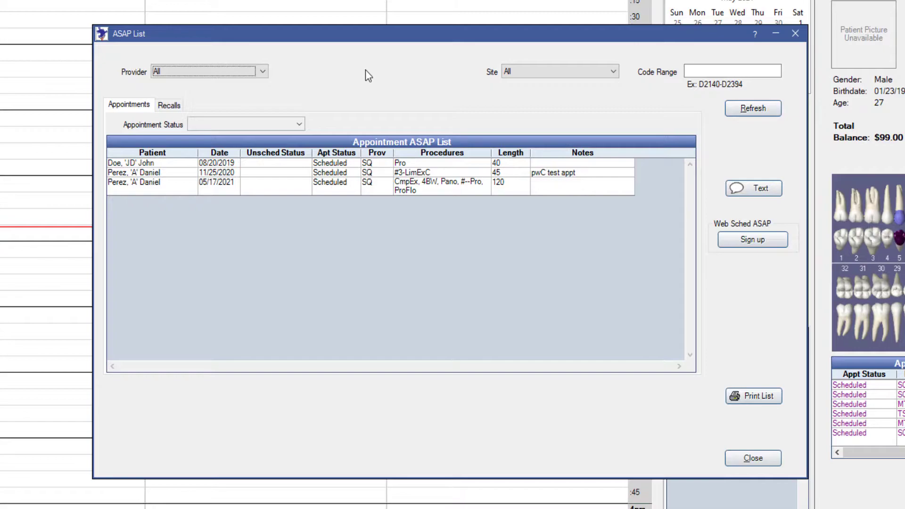
pyautogui.click(614, 73)
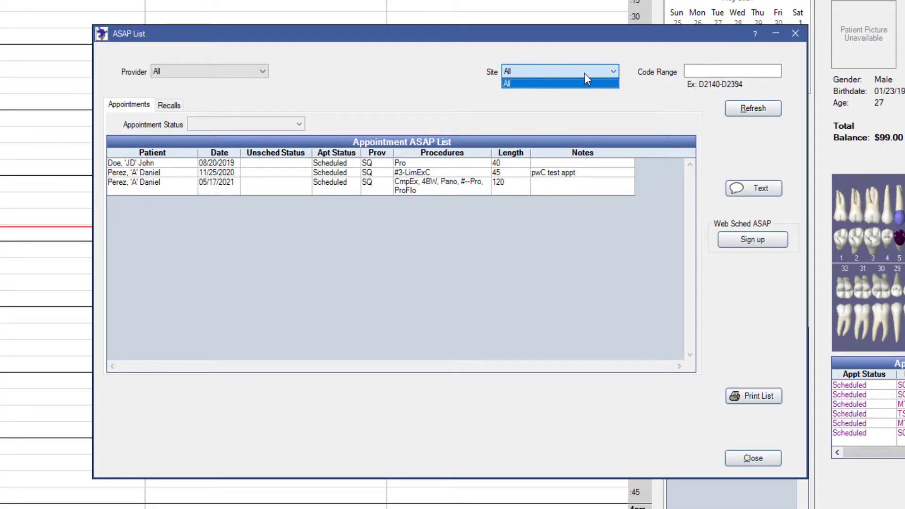
pyautogui.click(585, 73)
pyautogui.click(720, 70)
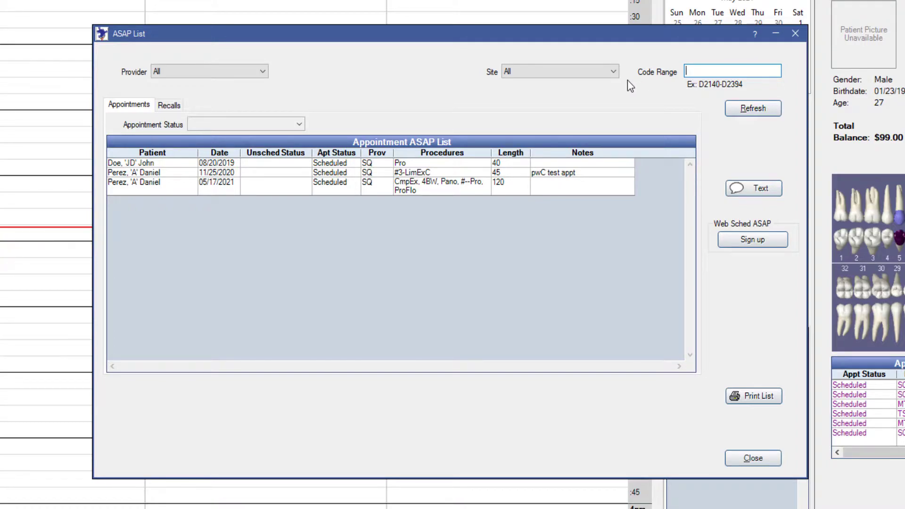
# Refresh the ASAP List and check both its Recalls and Appointments tabs
pyautogui.click(753, 111)
pyautogui.click(168, 106)
pyautogui.click(142, 111)
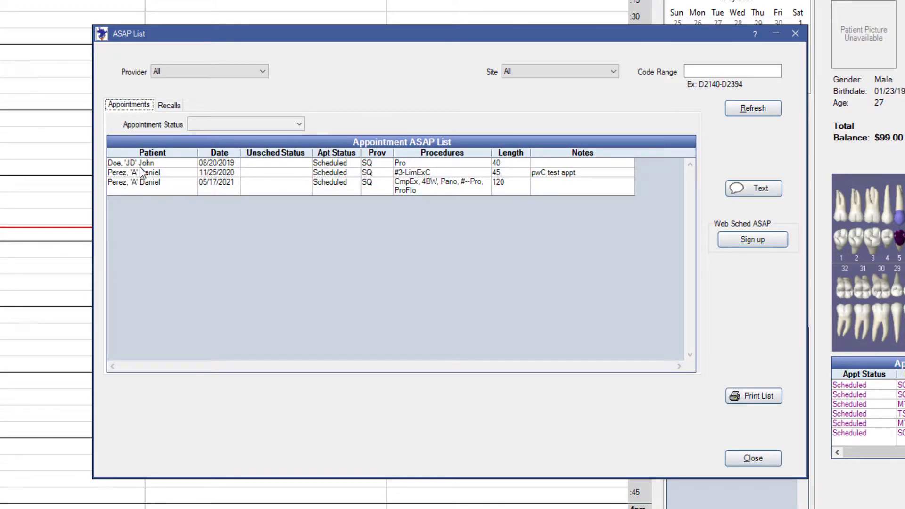
pyautogui.click(230, 123)
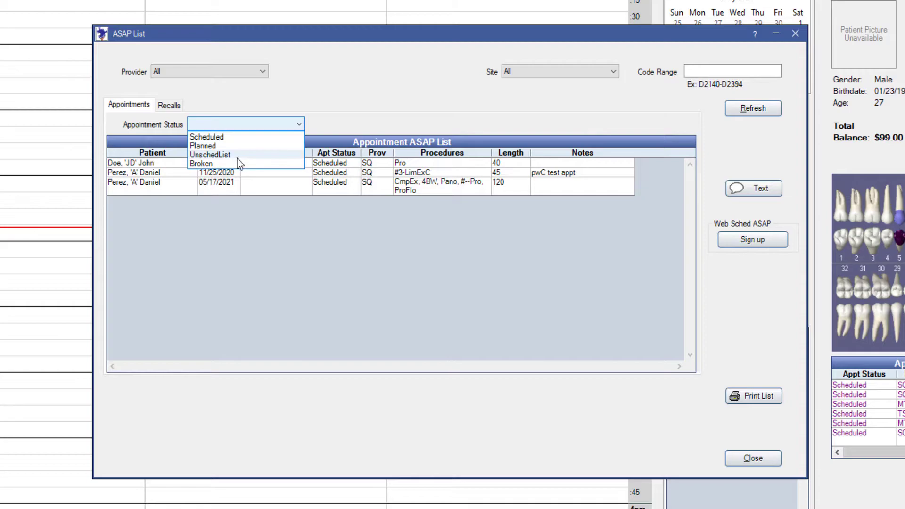
# Filter the ASAP appointments to Scheduled and Planned status, then view the Recalls tab
pyautogui.click(326, 125)
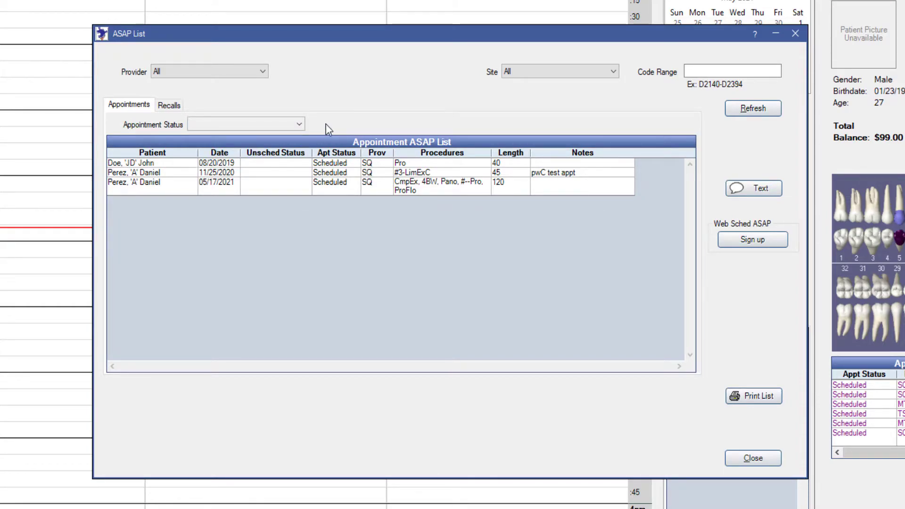
pyautogui.click(302, 123)
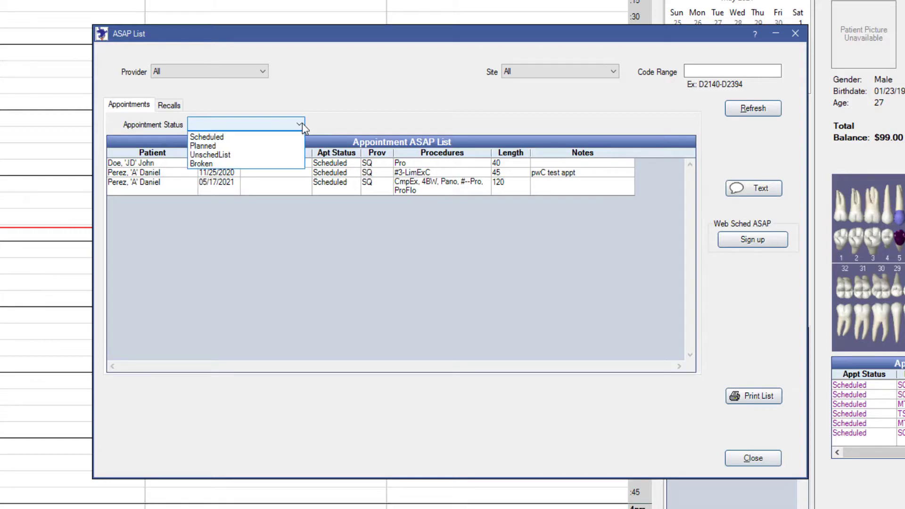
pyautogui.click(256, 139)
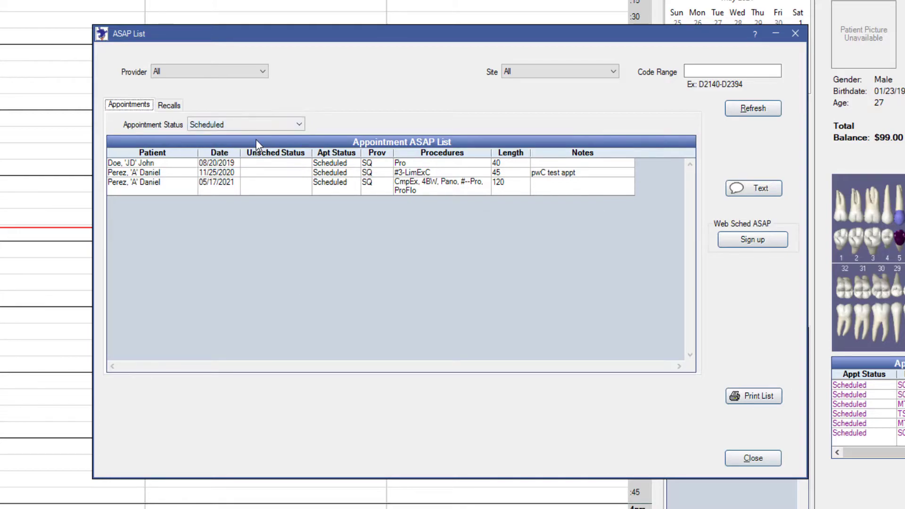
pyautogui.click(274, 125)
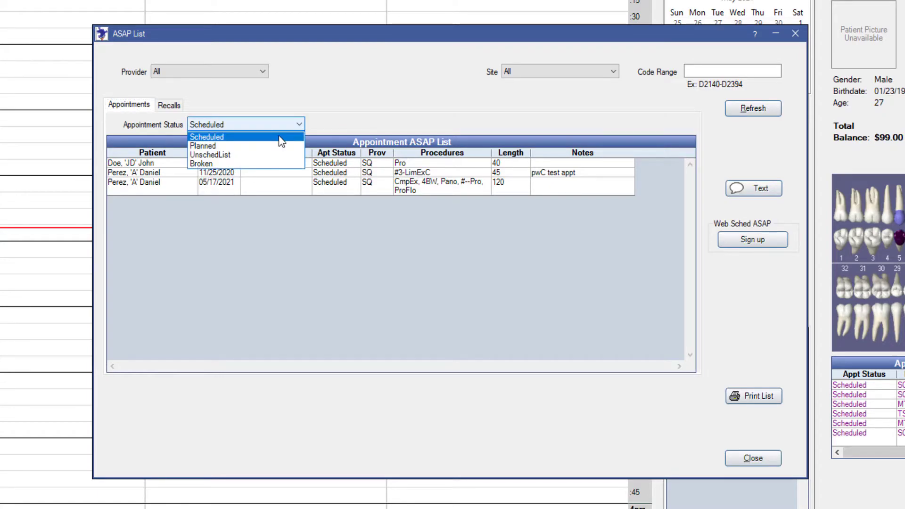
pyautogui.click(265, 146)
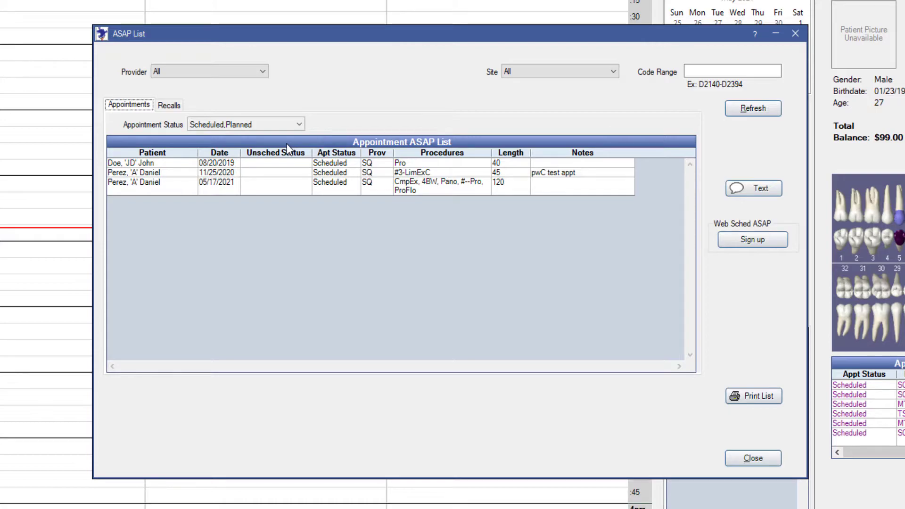
pyautogui.click(179, 106)
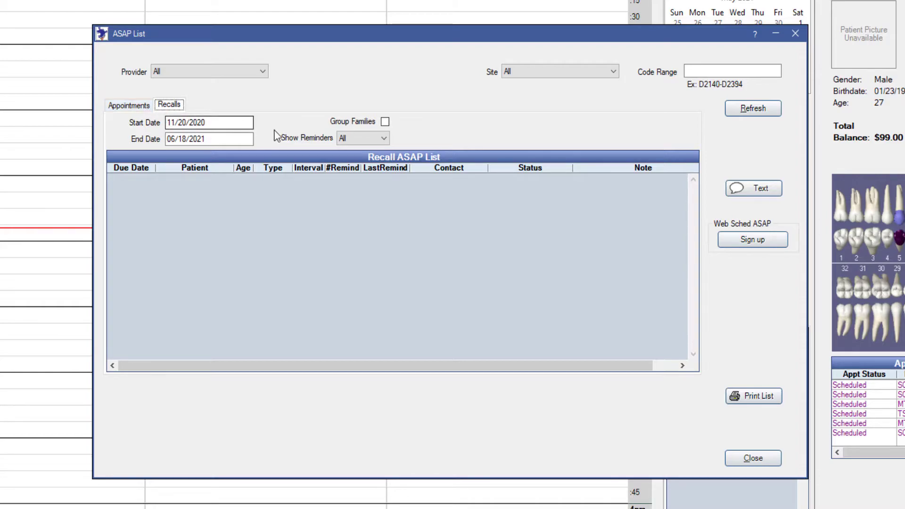
# Keep the Show Reminders filter at All and switch back to the Appointment ASAP list
pyautogui.click(347, 139)
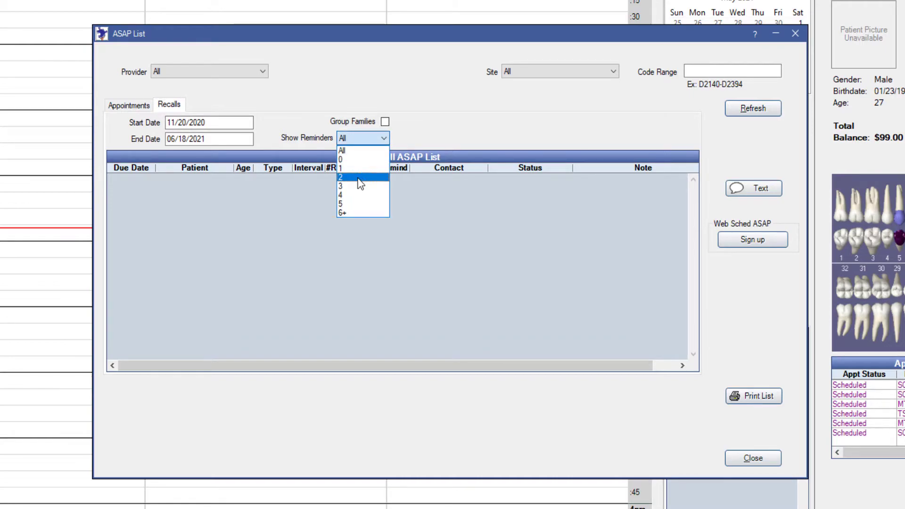
pyautogui.click(386, 122)
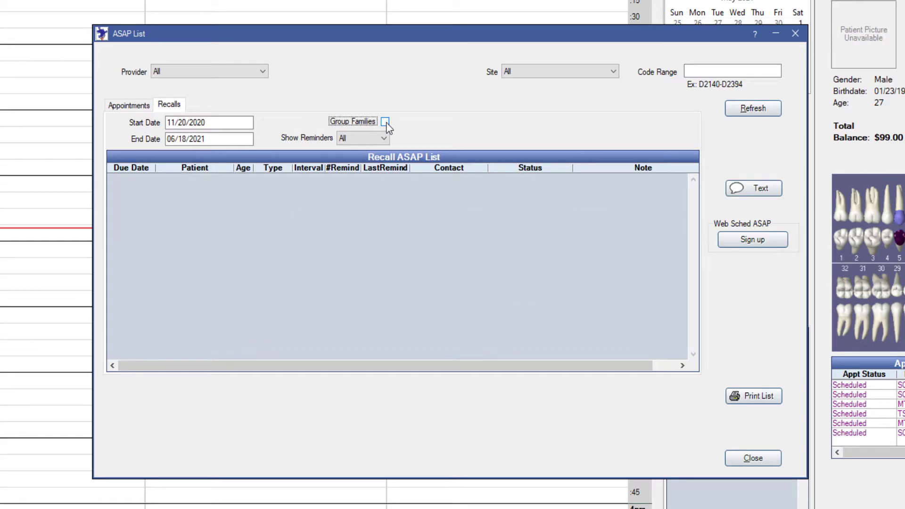
pyautogui.click(141, 105)
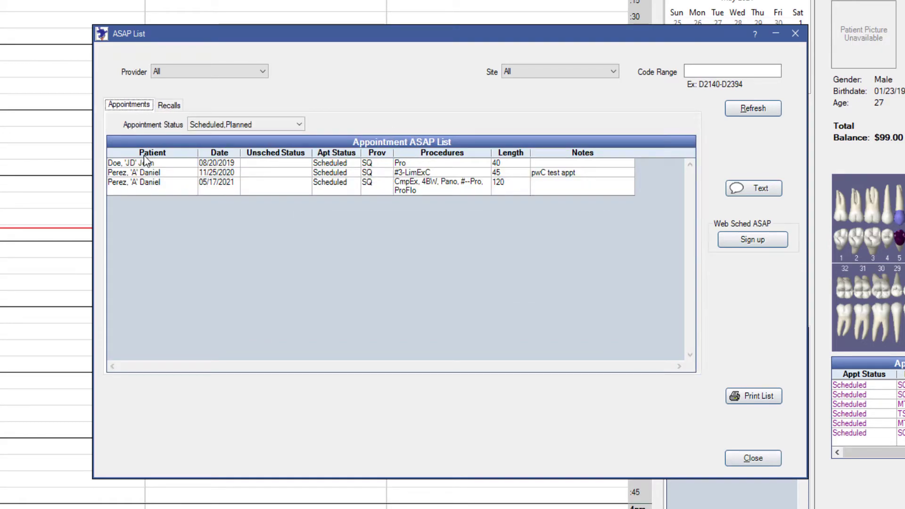
# Make the third ASAP appointment's patient current and open their chart
pyautogui.rightClick(140, 187)
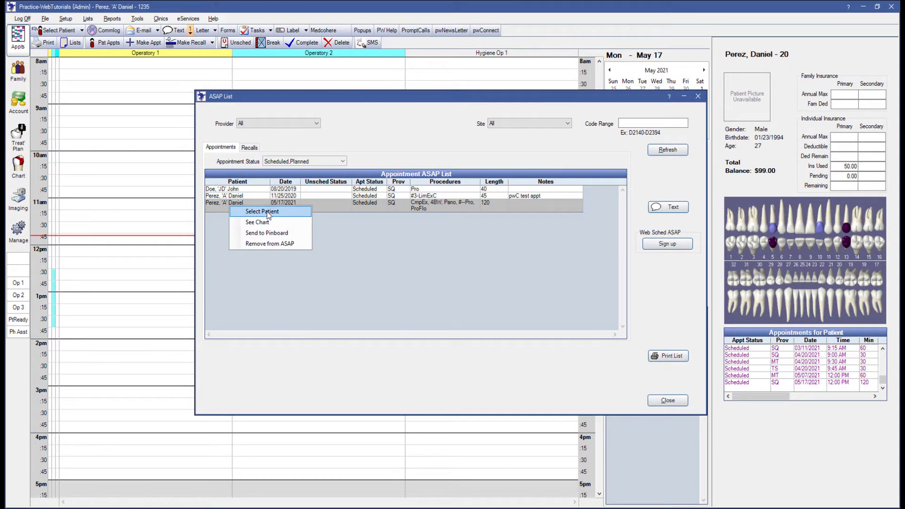
pyautogui.click(247, 208)
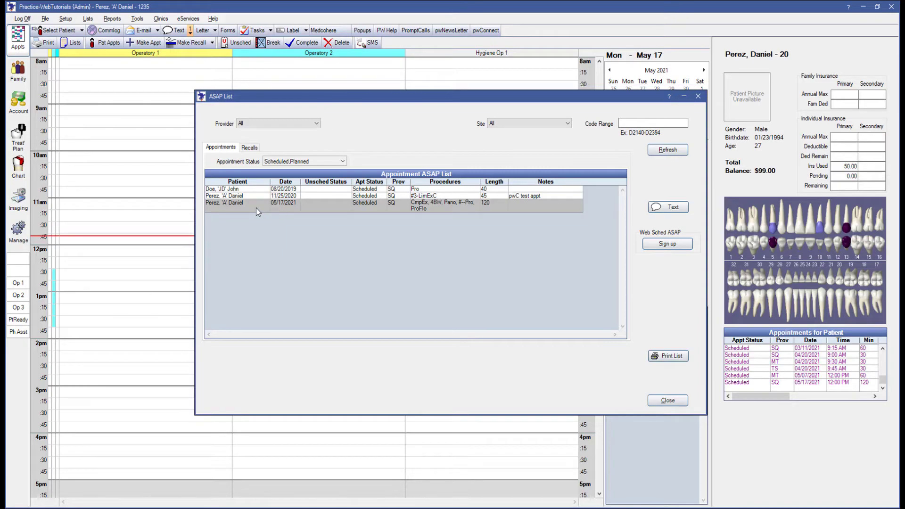
pyautogui.rightClick(256, 208)
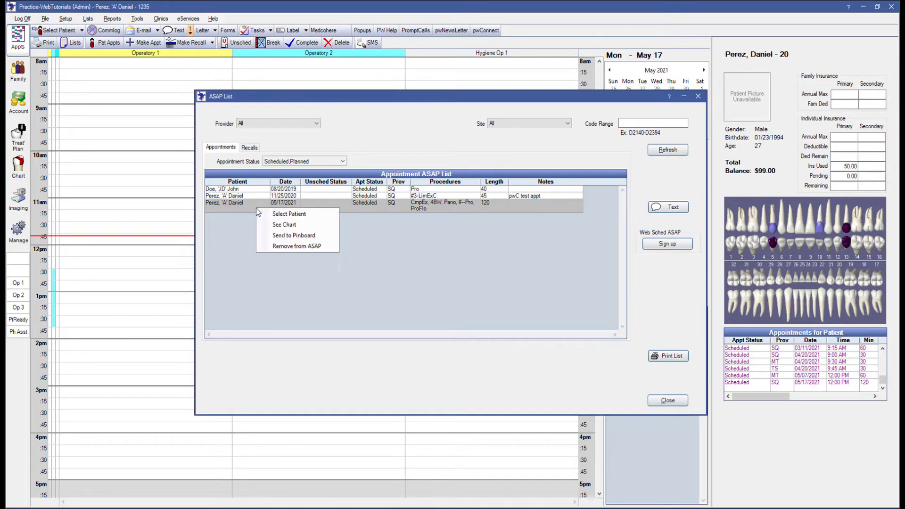
pyautogui.click(277, 227)
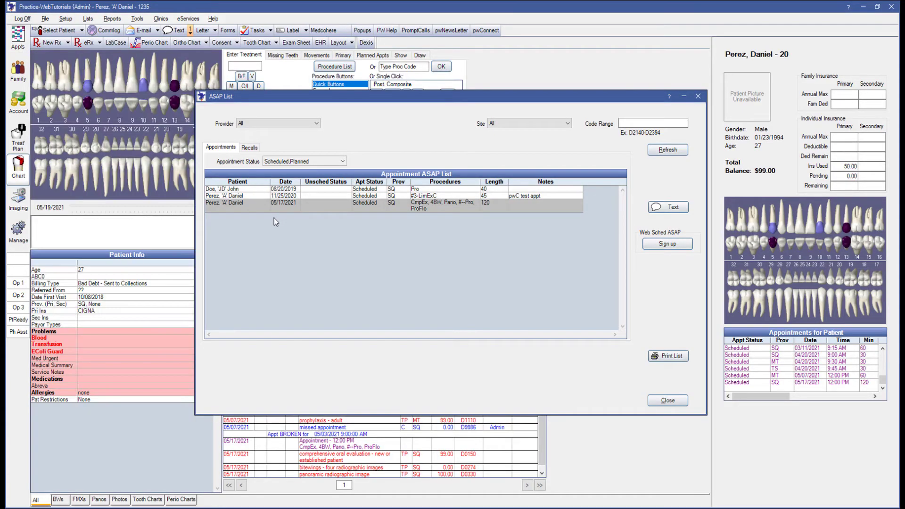
# Send the third appointment to the pinboard and drop it at 11am in Operatory 2 on 05/19/2021
pyautogui.rightClick(268, 208)
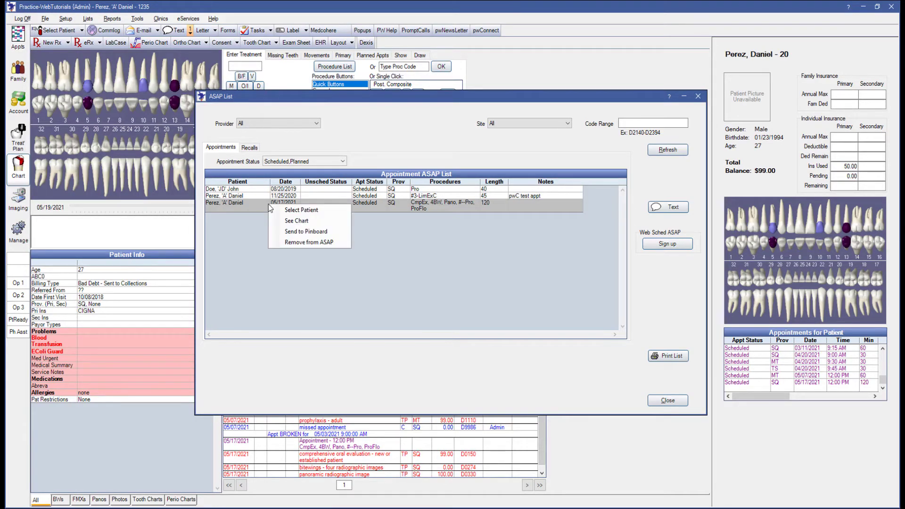
pyautogui.click(287, 231)
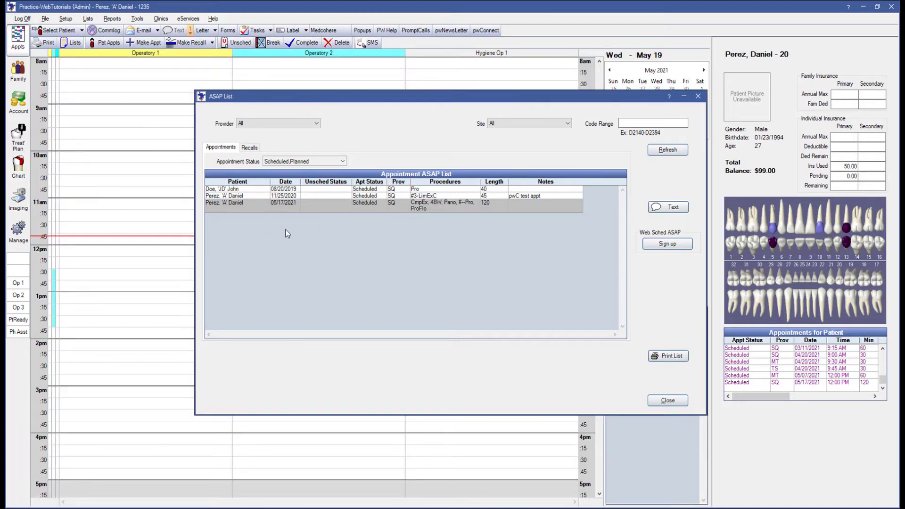
pyautogui.moveTo(452, 99); pyautogui.dragTo(331, 97)
pyautogui.click(651, 137)
pyautogui.moveTo(665, 186); pyautogui.dragTo(233, 227)
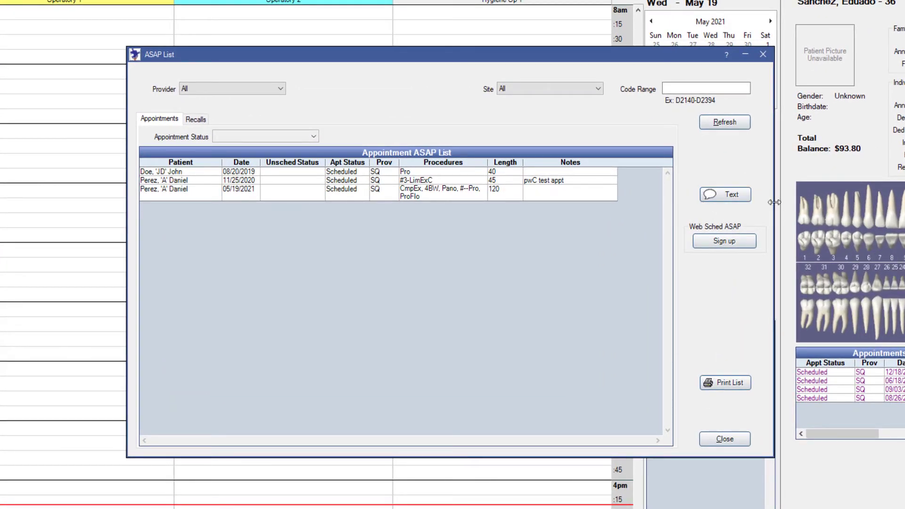
# Start texting the ASAP patients, deselecting the listed recipient and keeping the Default template
pyautogui.click(723, 198)
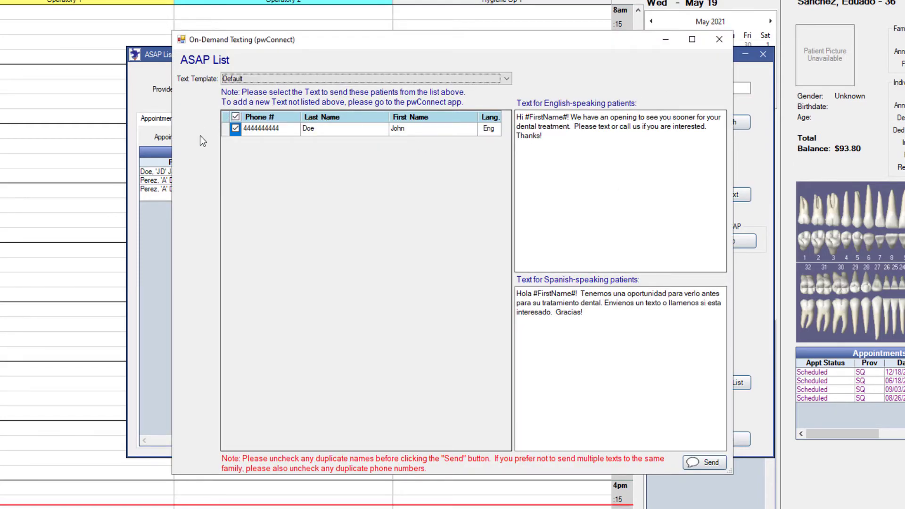
pyautogui.click(236, 128)
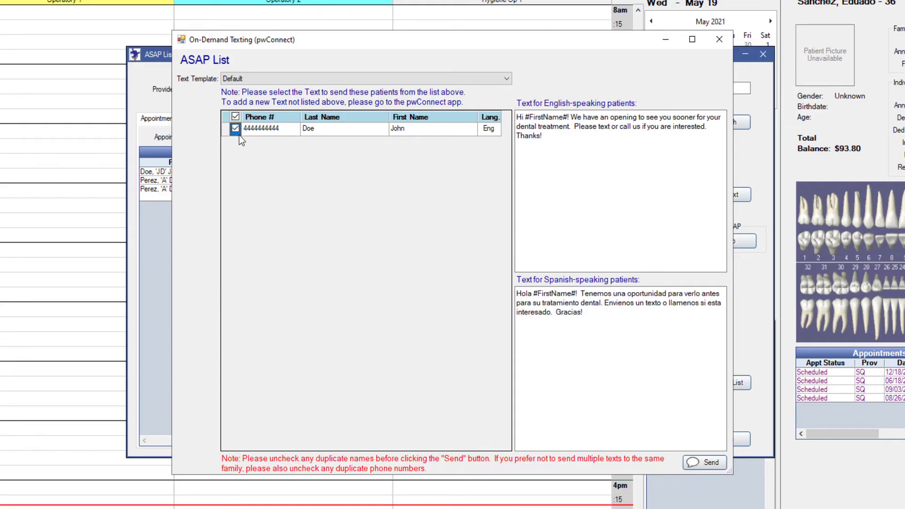
pyautogui.click(271, 80)
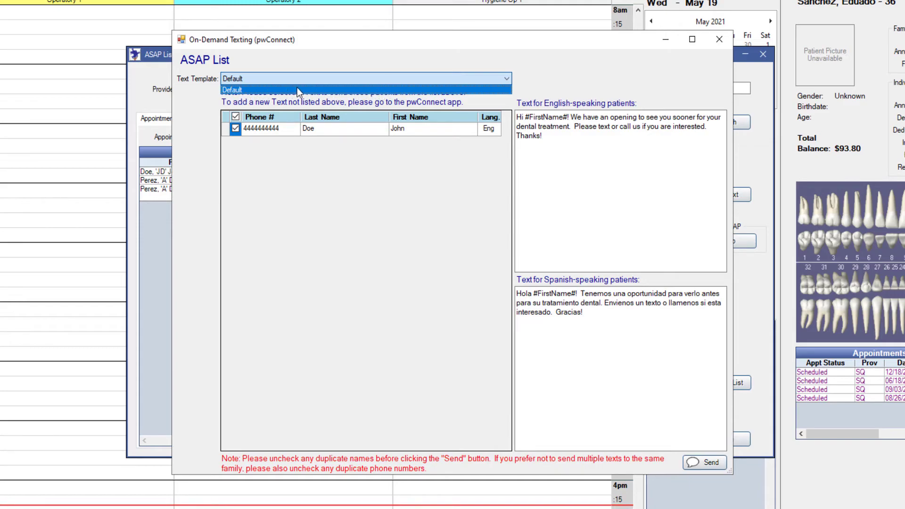
pyautogui.click(352, 77)
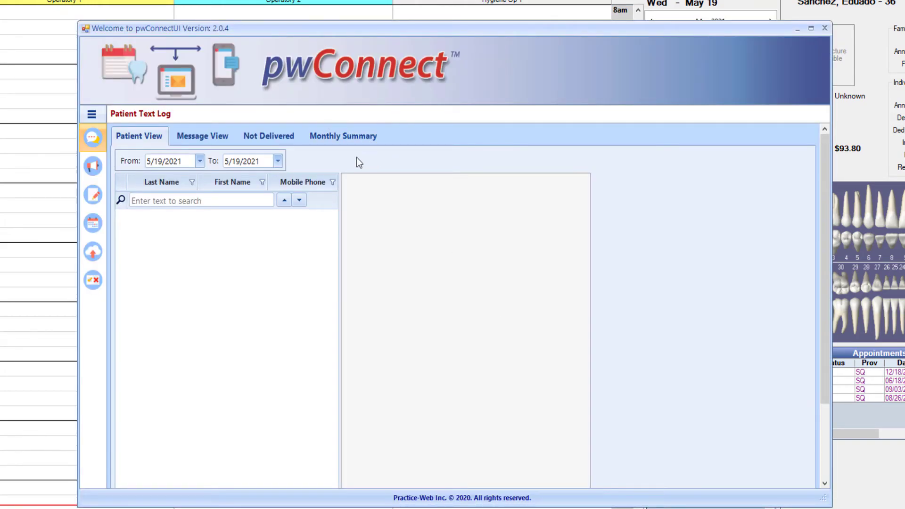
# Go to pwConnect's Text Templates section
pyautogui.click(91, 114)
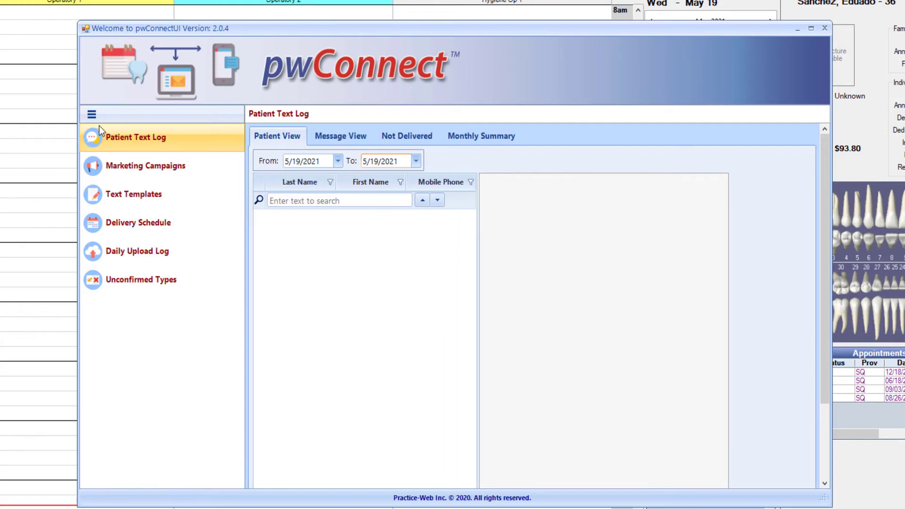
pyautogui.click(125, 195)
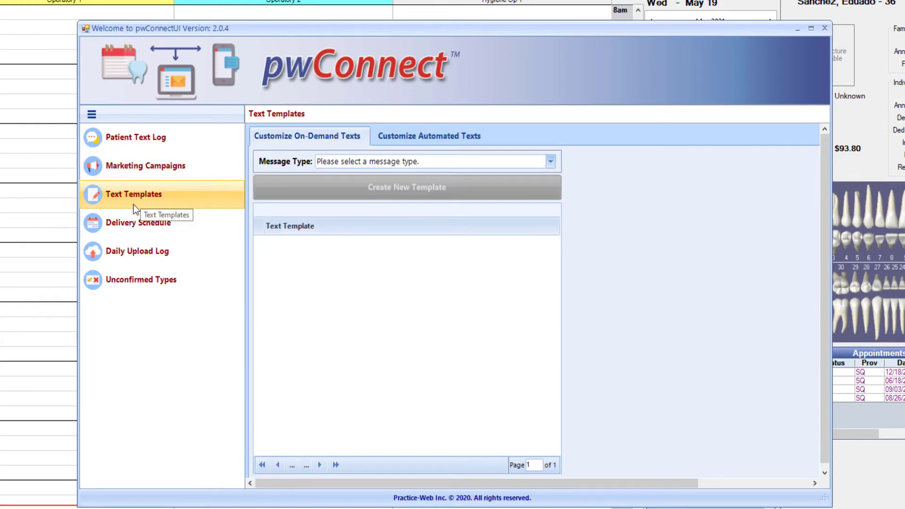
pyautogui.click(92, 114)
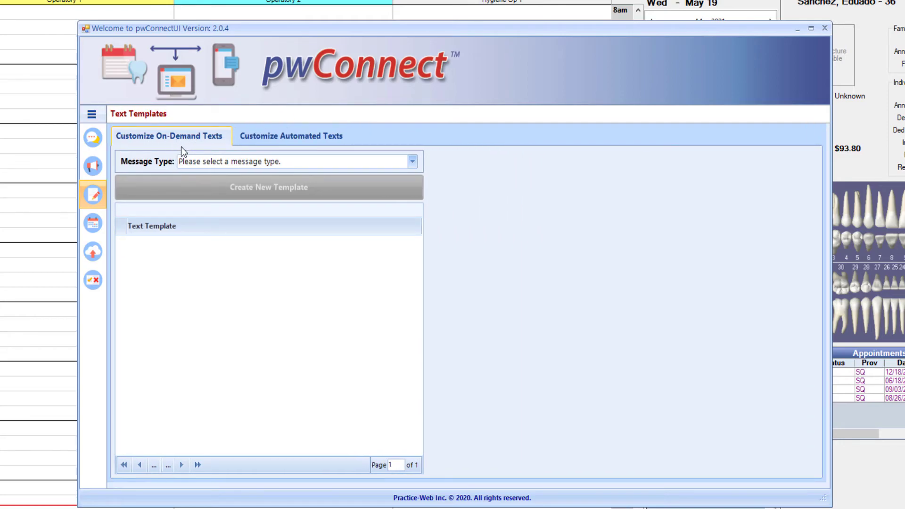
# Create a new ASAP List template and place the cursor in its English and Spanish text boxes
pyautogui.click(244, 165)
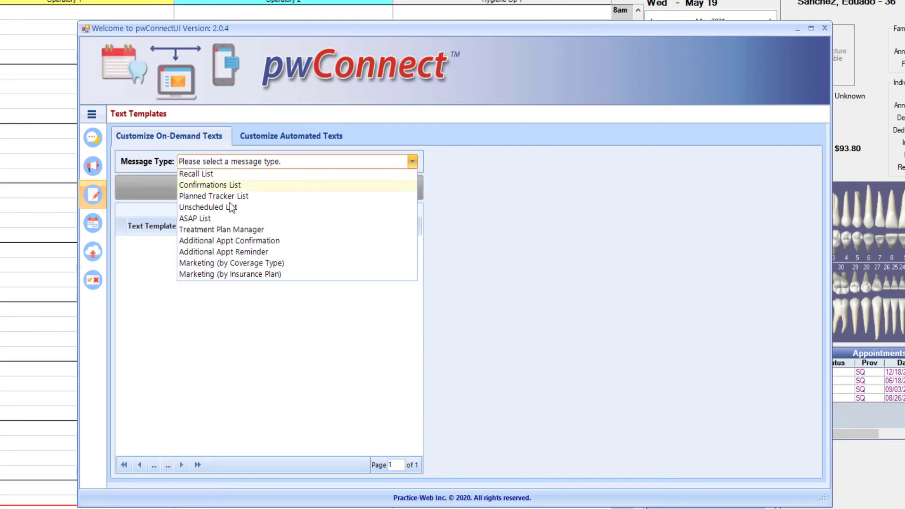
pyautogui.click(211, 219)
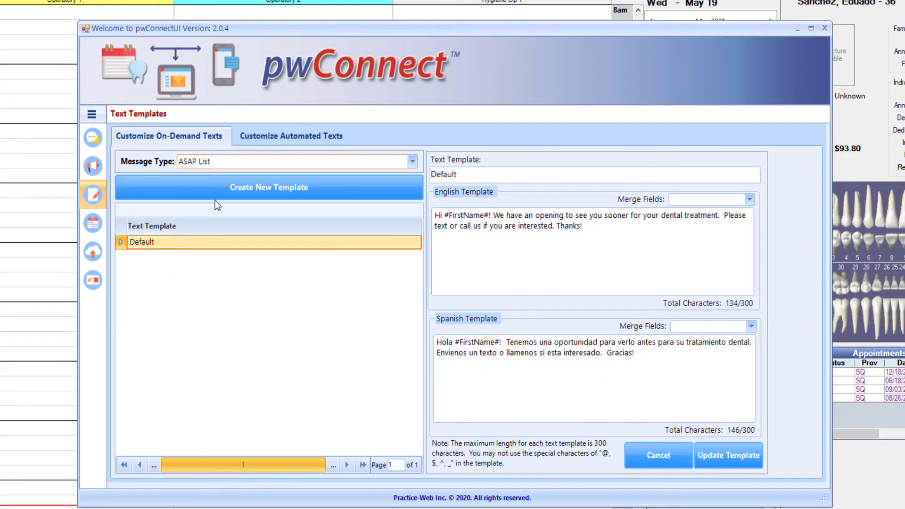
pyautogui.click(260, 184)
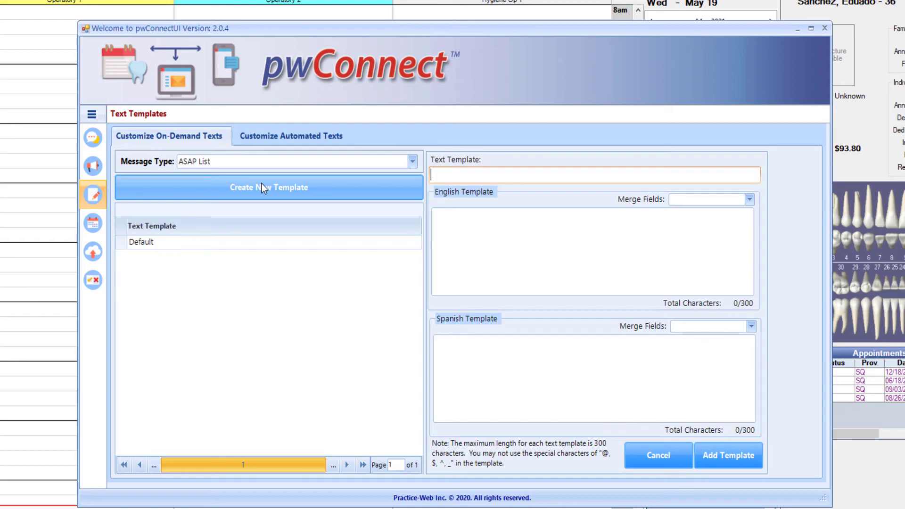
pyautogui.click(519, 225)
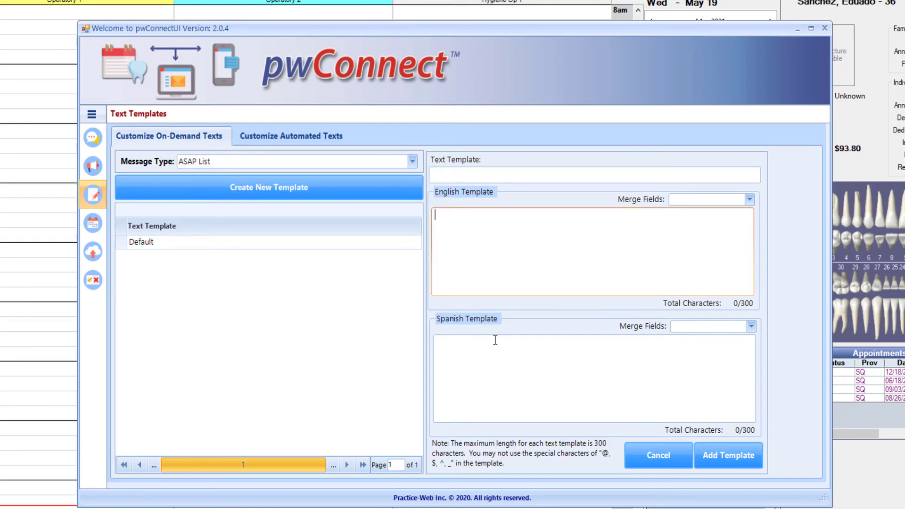
pyautogui.click(496, 361)
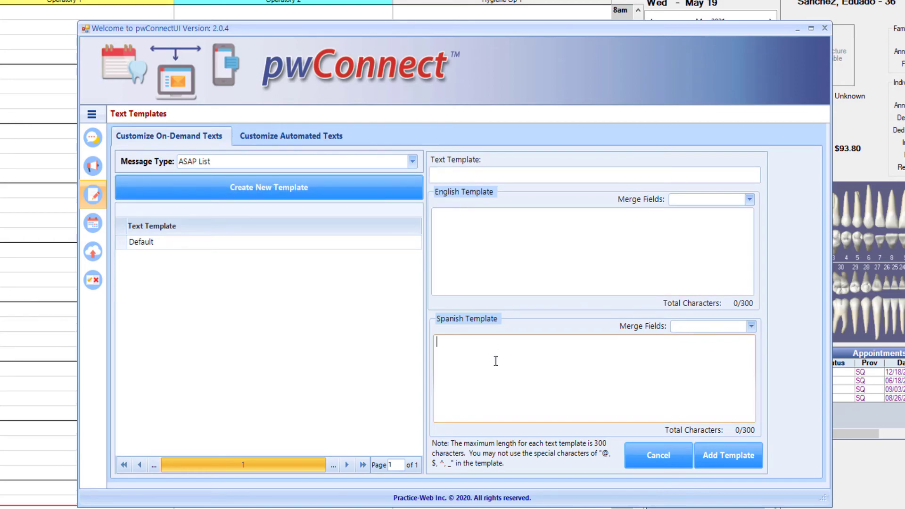